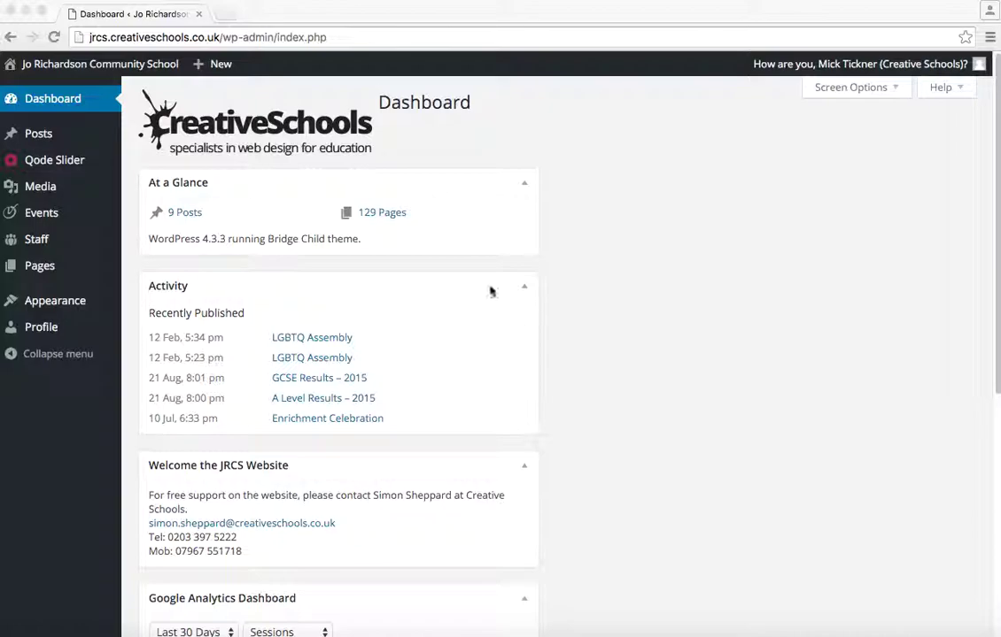
Open the live school website in a new tab and go to the Media department page
{"action": "mouse_move", "coordinate": [92, 69]}
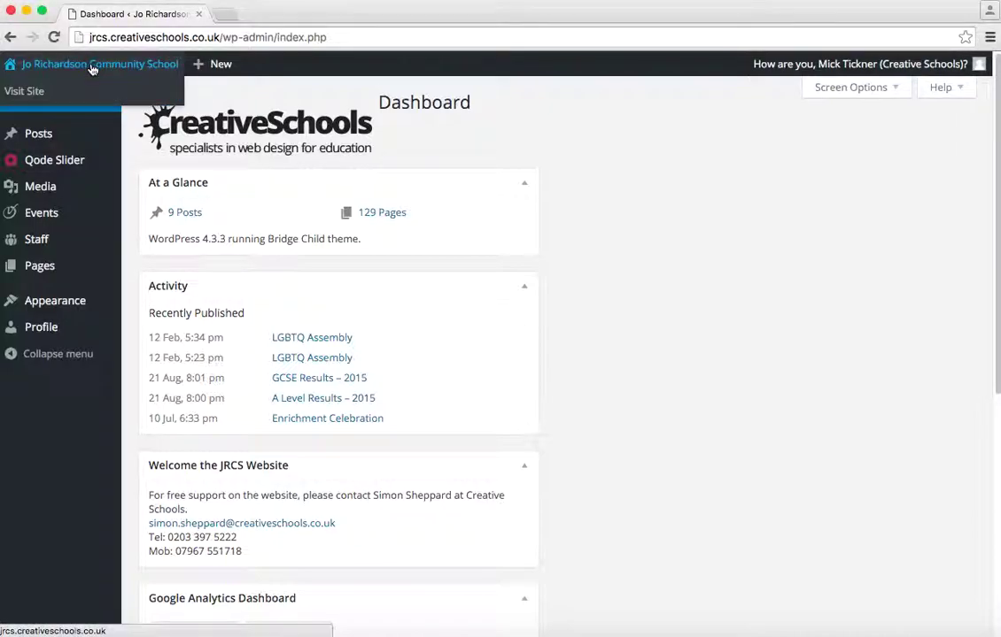
{"action": "left_click", "coordinate": [37, 92], "text": "super"}
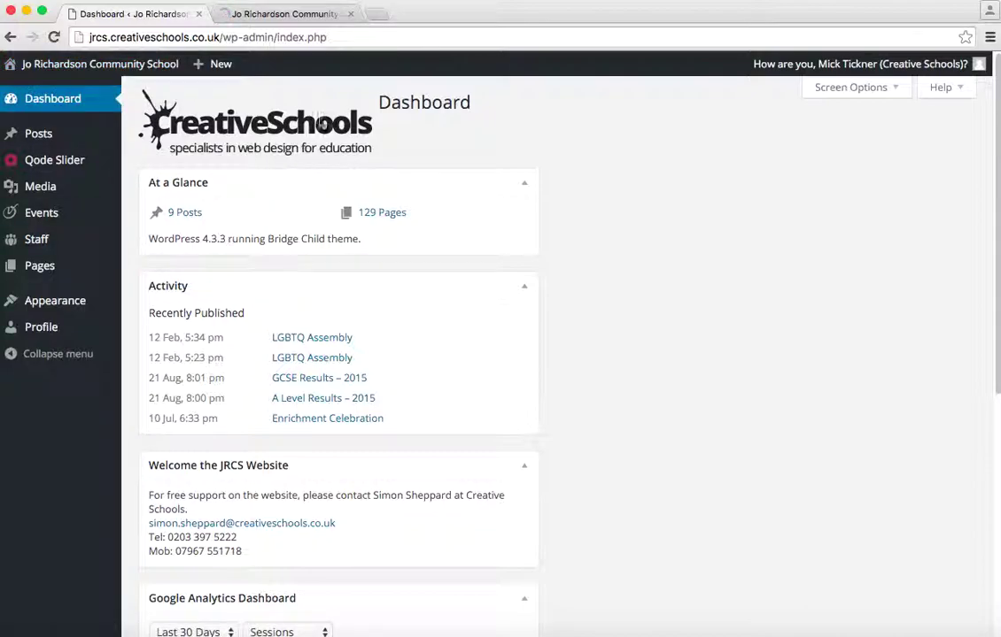
{"action": "left_click", "coordinate": [283, 15]}
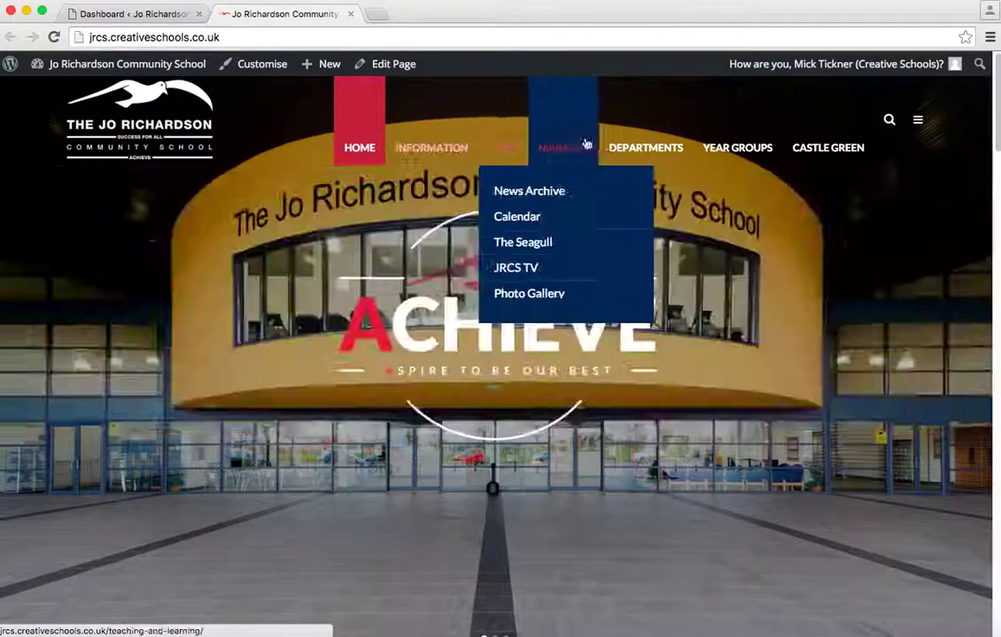
{"action": "mouse_move", "coordinate": [619, 147]}
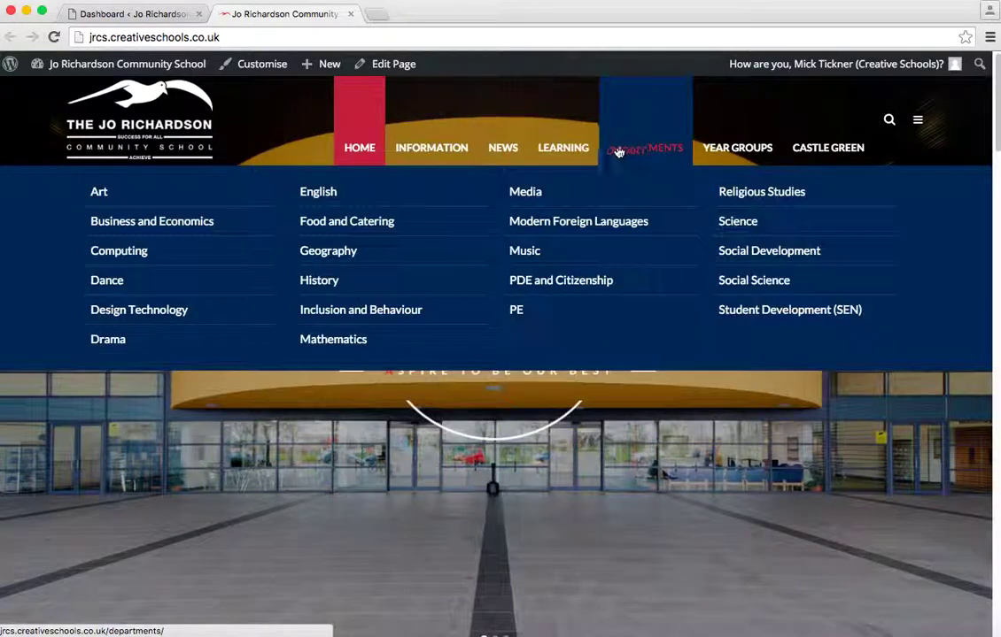
{"action": "left_click", "coordinate": [538, 193]}
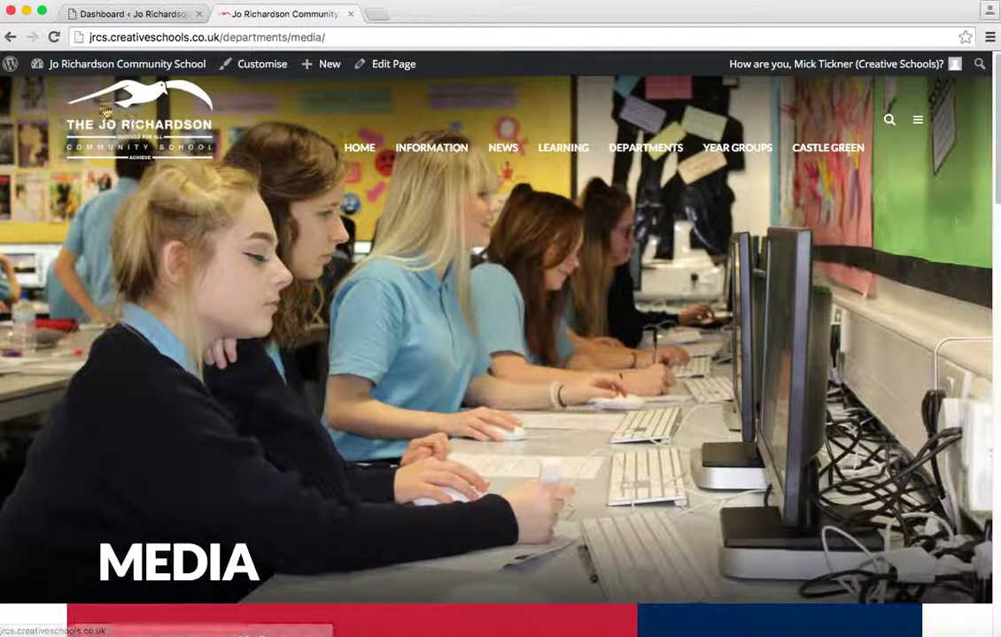
Open the Media department page for editing in a new tab and switch to it
{"action": "mouse_move", "coordinate": [327, 67]}
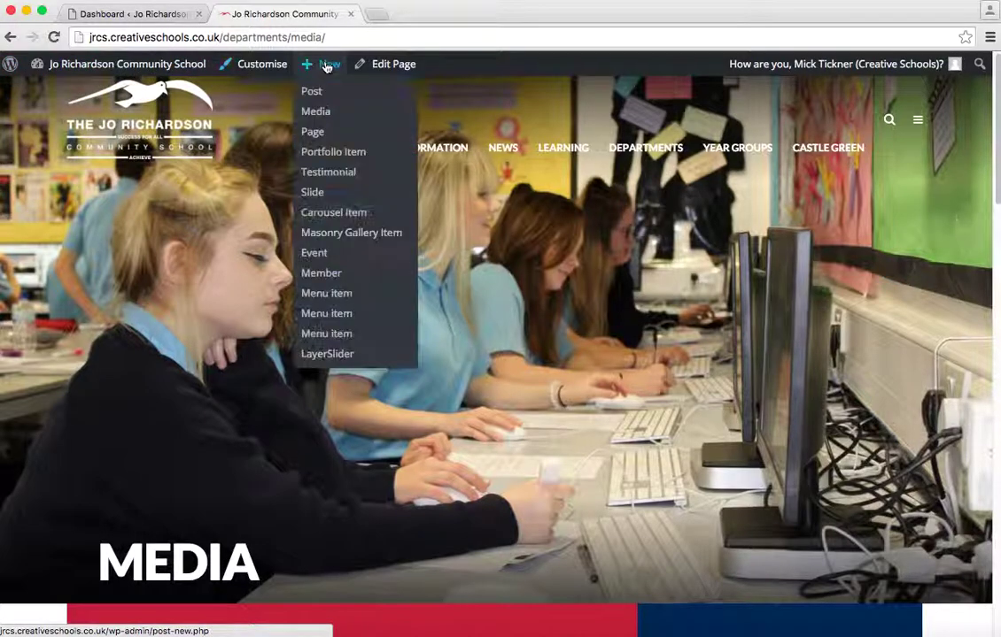
{"action": "left_click", "coordinate": [400, 70], "text": "super"}
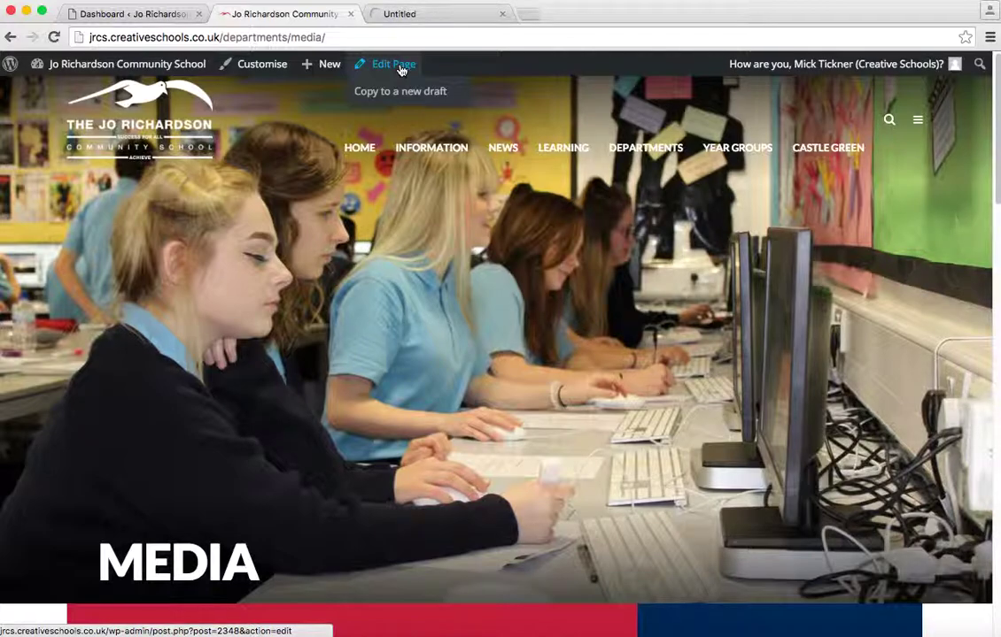
{"action": "left_click", "coordinate": [404, 14]}
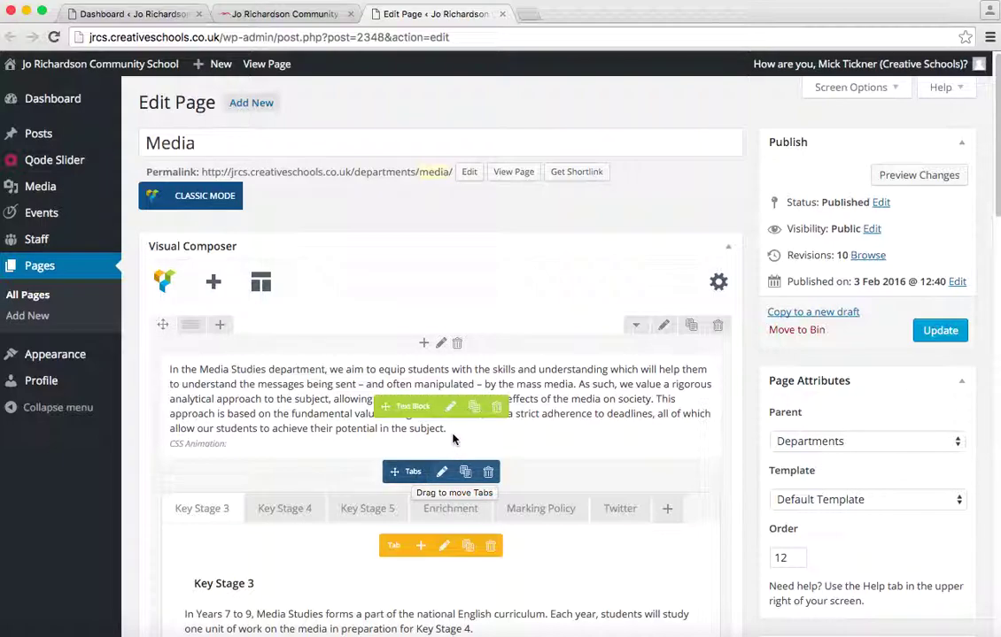
Try adding "bcbcb" inside the introductory text block, remove it again and save the block's settings
{"action": "left_click", "coordinate": [450, 409]}
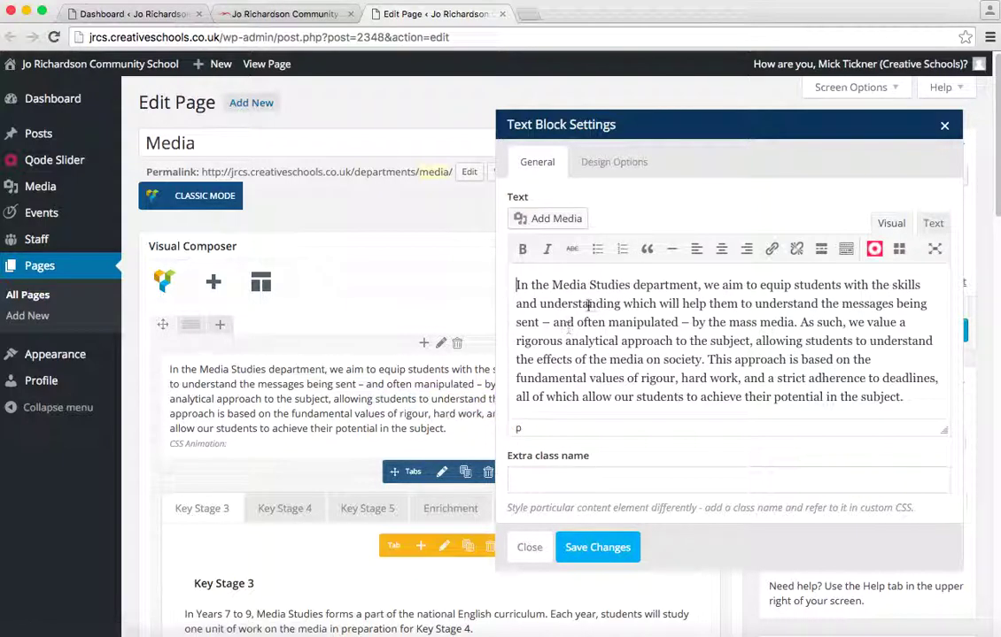
{"action": "left_click", "coordinate": [588, 304]}
{"action": "type", "text": "bcbcb"}
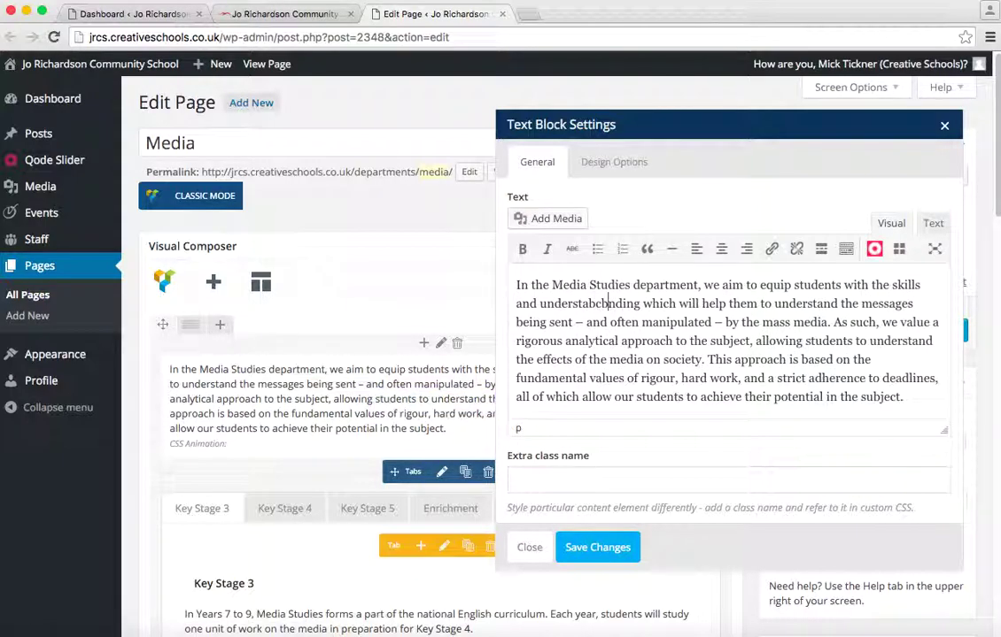
{"action": "key", "text": "BackSpace"}
{"action": "key", "text": "BackSpace"}
{"action": "key", "text": "BackSpace"}
{"action": "key", "text": "BackSpace"}
{"action": "key", "text": "BackSpace"}
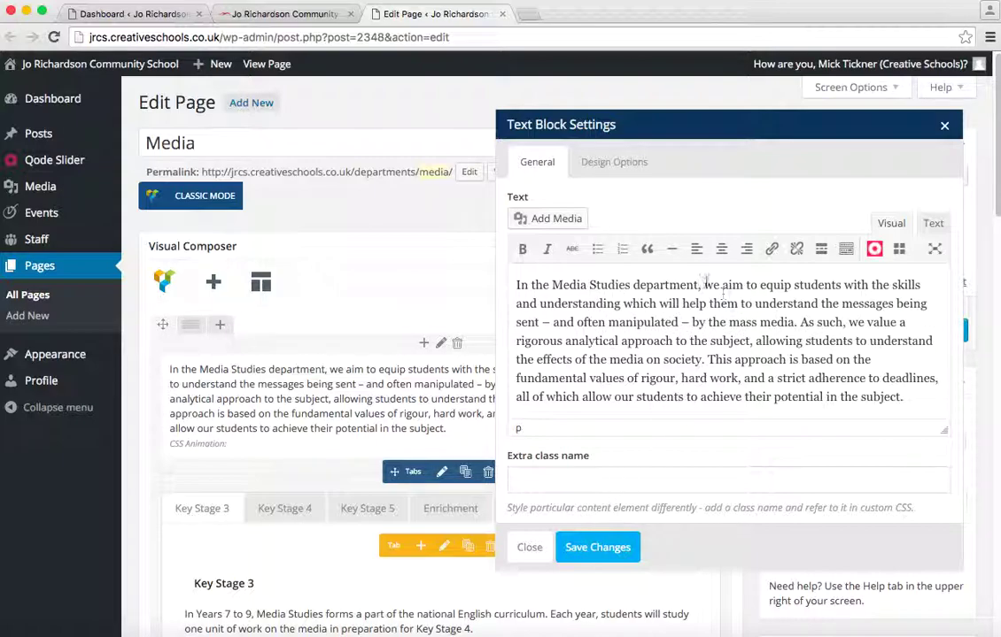
{"action": "left_click", "coordinate": [605, 554]}
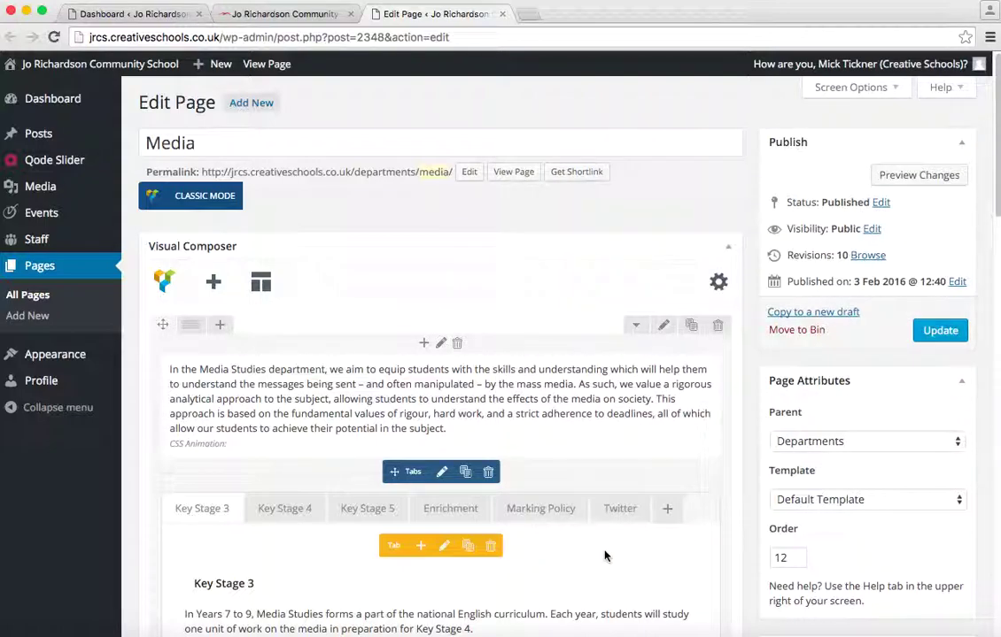
Examine the Media page's publishing options, content sections, revisions, excerpt and featured image
{"action": "mouse_move", "coordinate": [370, 403]}
{"action": "left_click", "coordinate": [941, 333]}
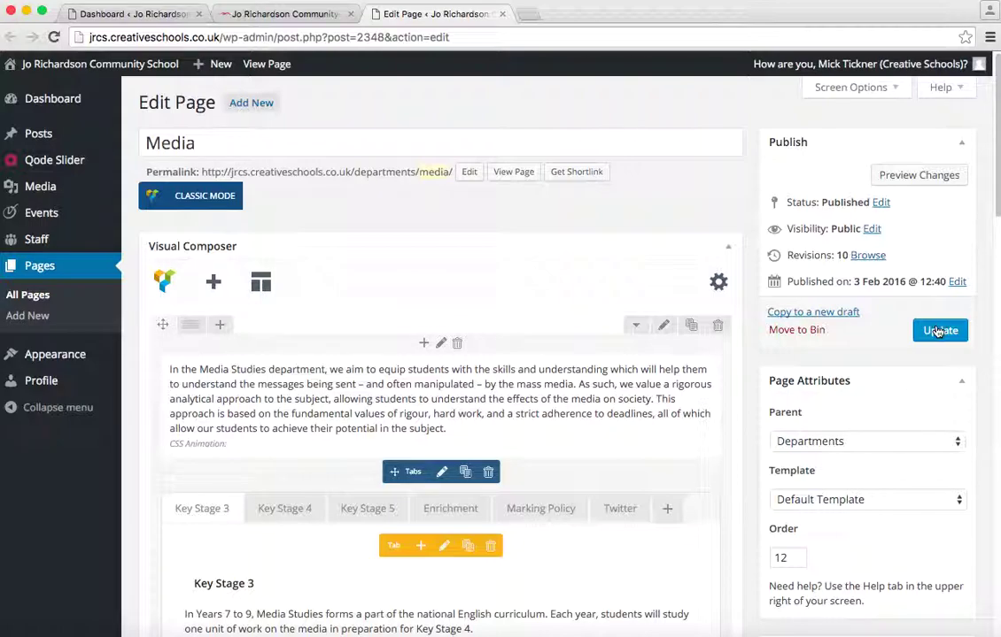
{"action": "scroll", "coordinate": [404, 294], "scroll_direction": "down", "scroll_amount": 4}
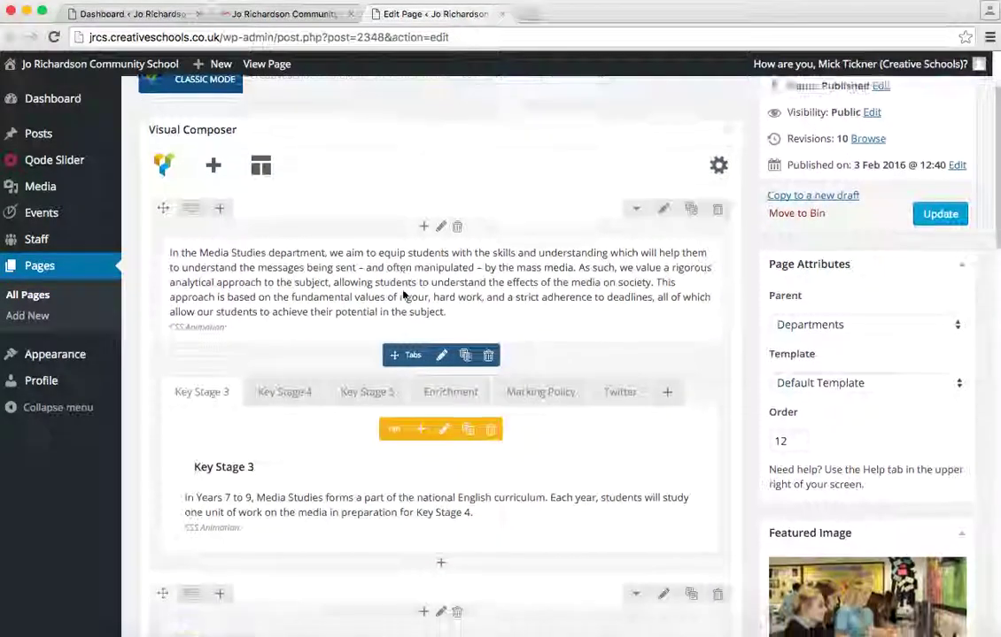
{"action": "scroll", "coordinate": [403, 295], "scroll_direction": "down", "scroll_amount": 1}
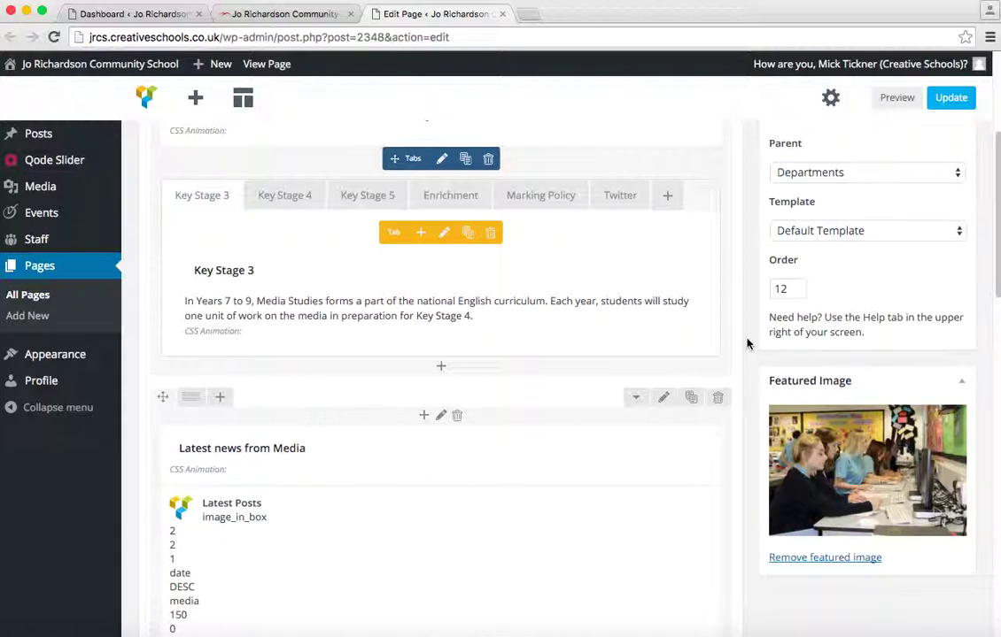
{"action": "scroll", "coordinate": [747, 344], "scroll_direction": "down", "scroll_amount": 5}
{"action": "scroll", "coordinate": [746, 344], "scroll_direction": "down", "scroll_amount": 1}
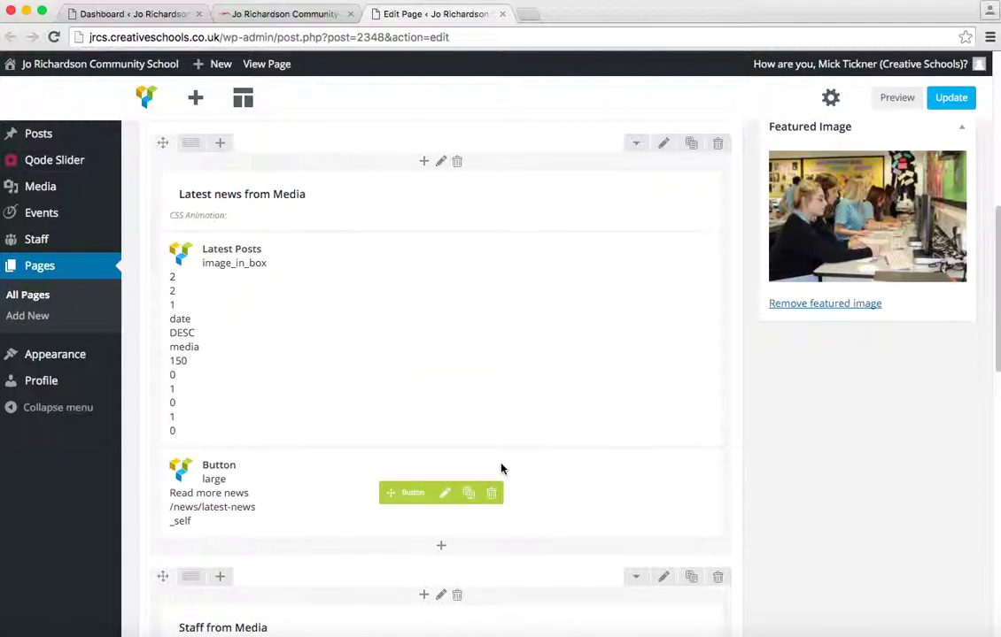
{"action": "scroll", "coordinate": [501, 469], "scroll_direction": "down", "scroll_amount": 10}
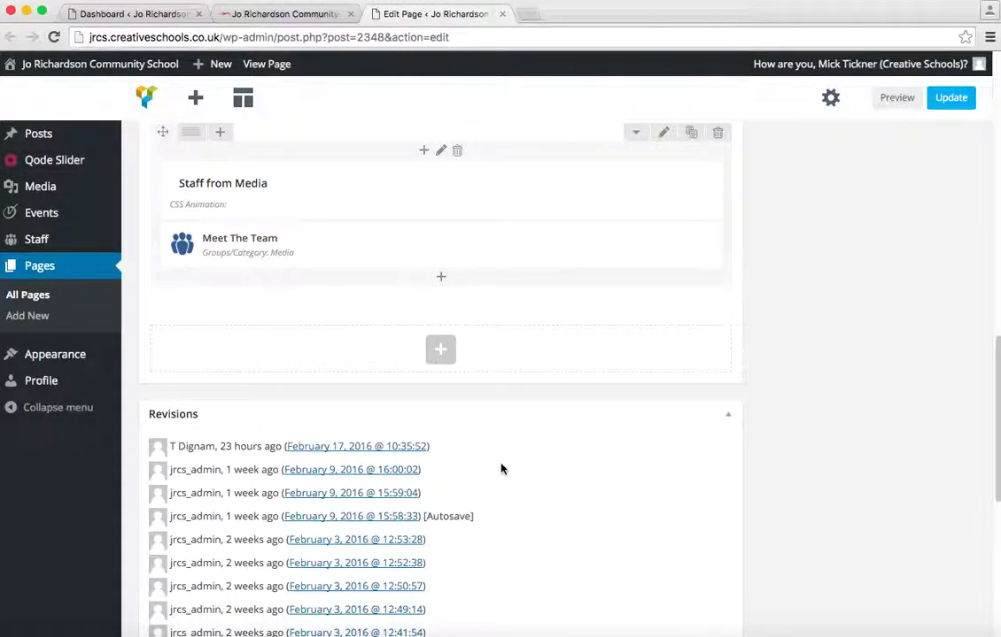
{"action": "scroll", "coordinate": [737, 476], "scroll_direction": "down", "scroll_amount": 3}
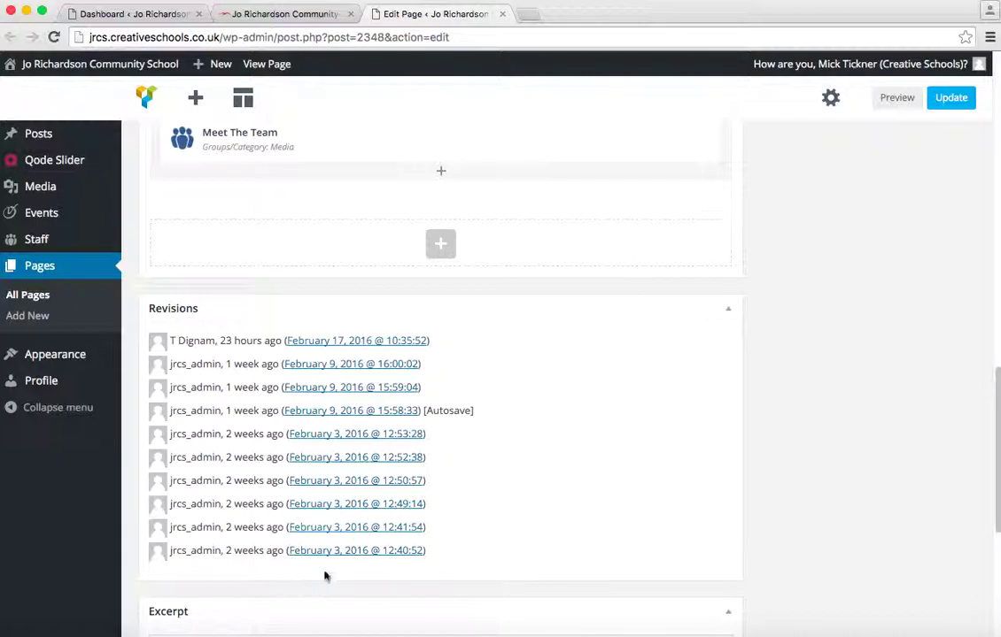
{"action": "scroll", "coordinate": [328, 569], "scroll_direction": "down", "scroll_amount": 3}
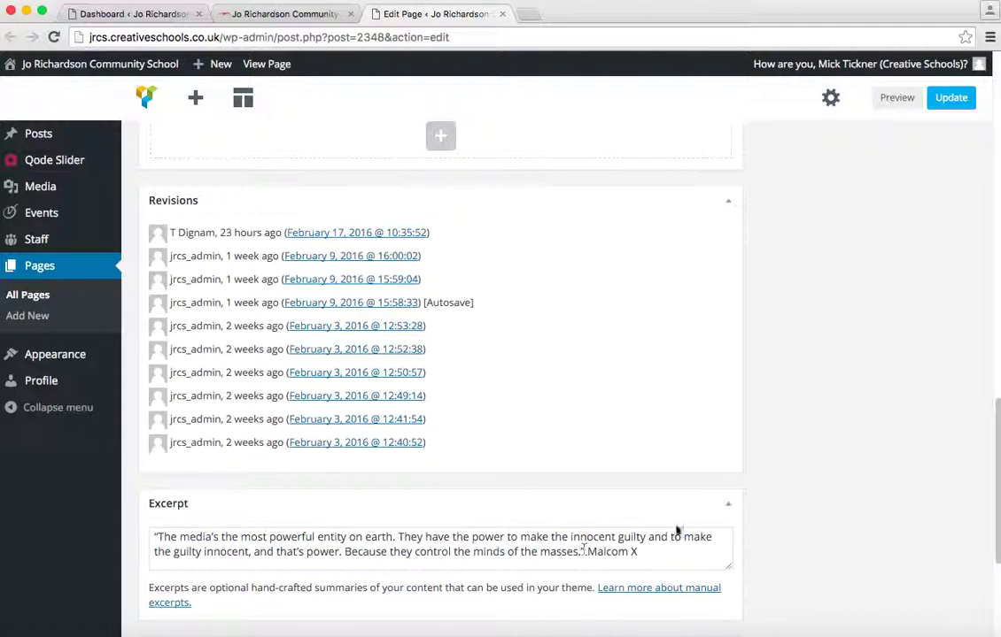
{"action": "scroll", "coordinate": [750, 516], "scroll_direction": "down", "scroll_amount": 3}
{"action": "scroll", "coordinate": [750, 517], "scroll_direction": "up", "scroll_amount": 5}
{"action": "scroll", "coordinate": [750, 517], "scroll_direction": "up", "scroll_amount": 15}
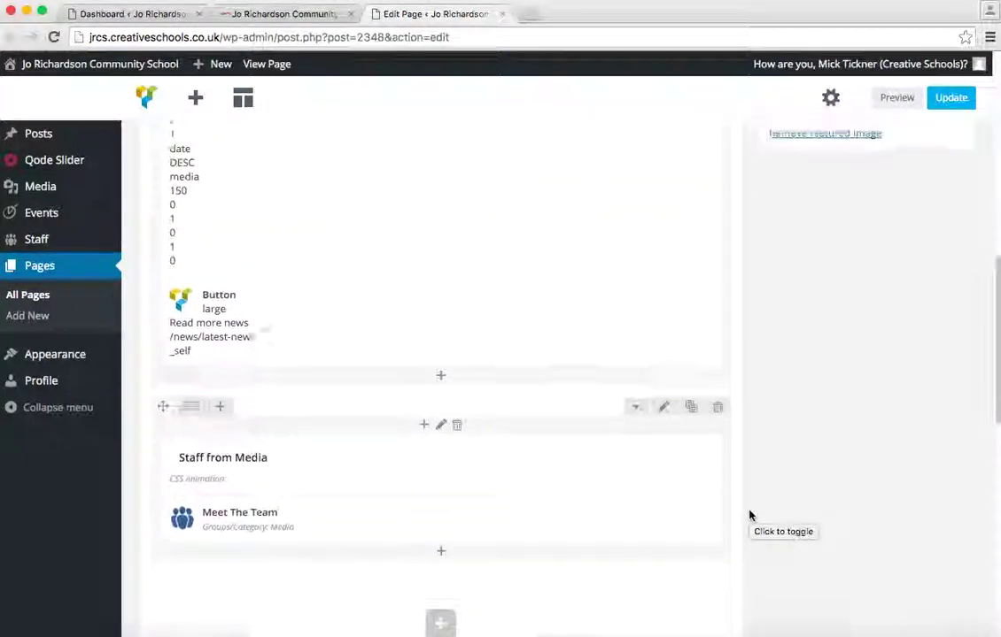
{"action": "scroll", "coordinate": [749, 515], "scroll_direction": "down", "scroll_amount": 8}
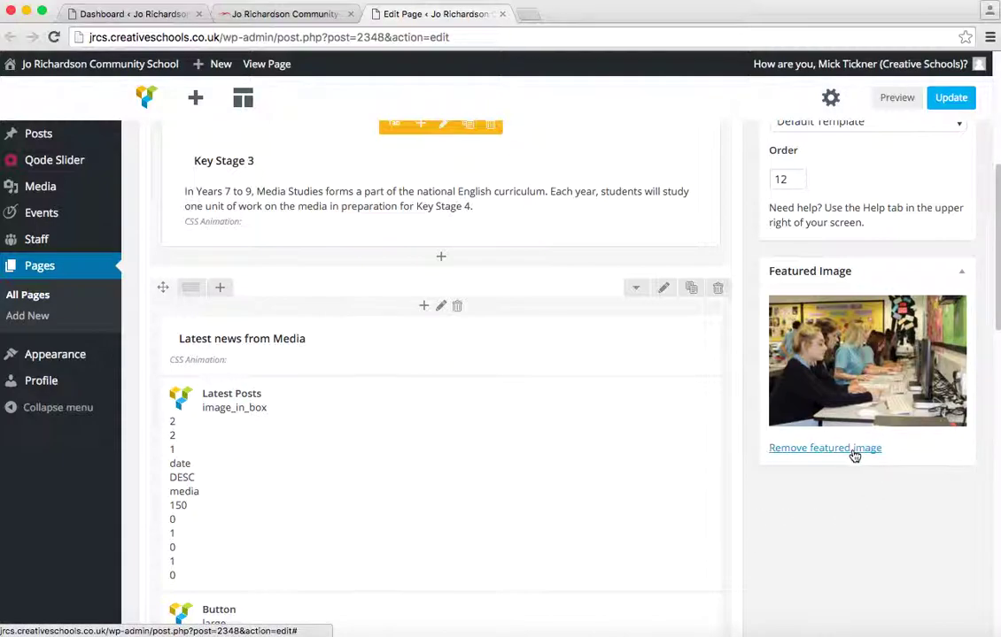
View the media library choices for the page's featured image and close them without choosing another image
{"action": "left_click", "coordinate": [903, 377]}
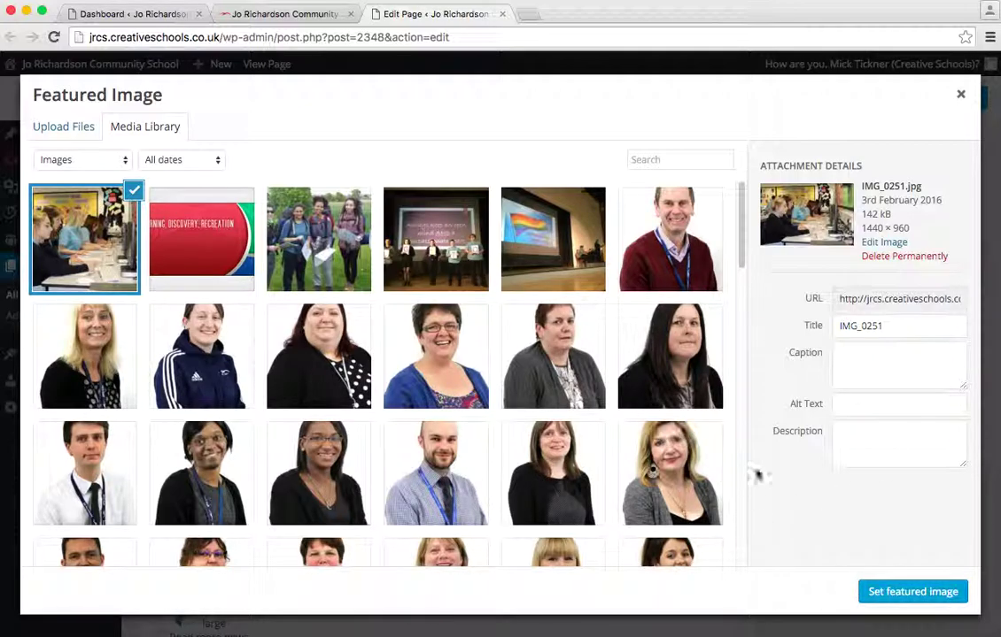
{"action": "left_click", "coordinate": [960, 93]}
{"action": "scroll", "coordinate": [423, 375], "scroll_direction": "down", "scroll_amount": 5}
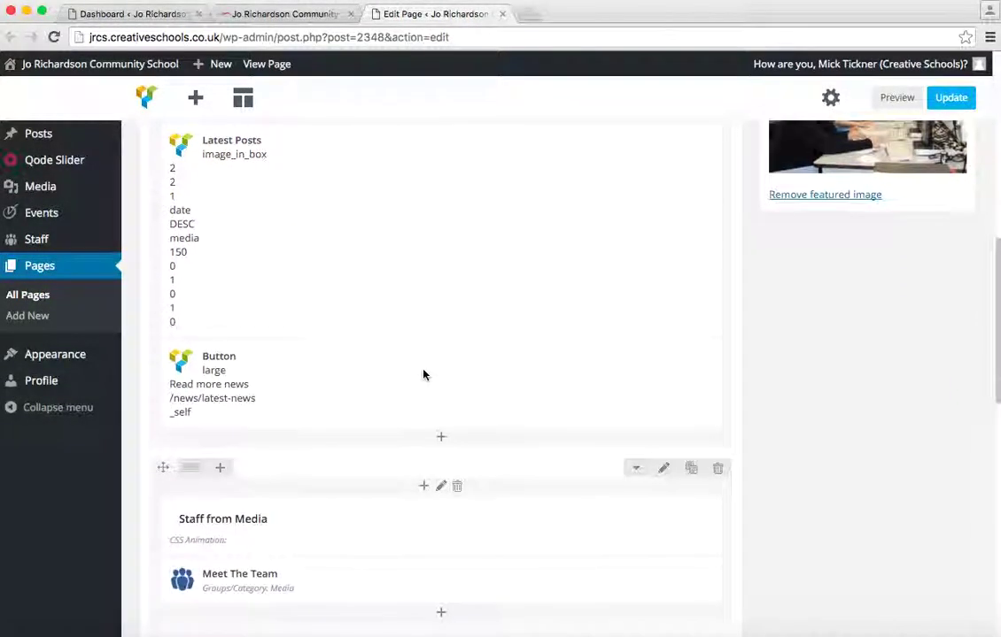
Open the introductory text block for editing and start a new paragraph after its last sentence
{"action": "scroll", "coordinate": [423, 372], "scroll_direction": "up", "scroll_amount": 15}
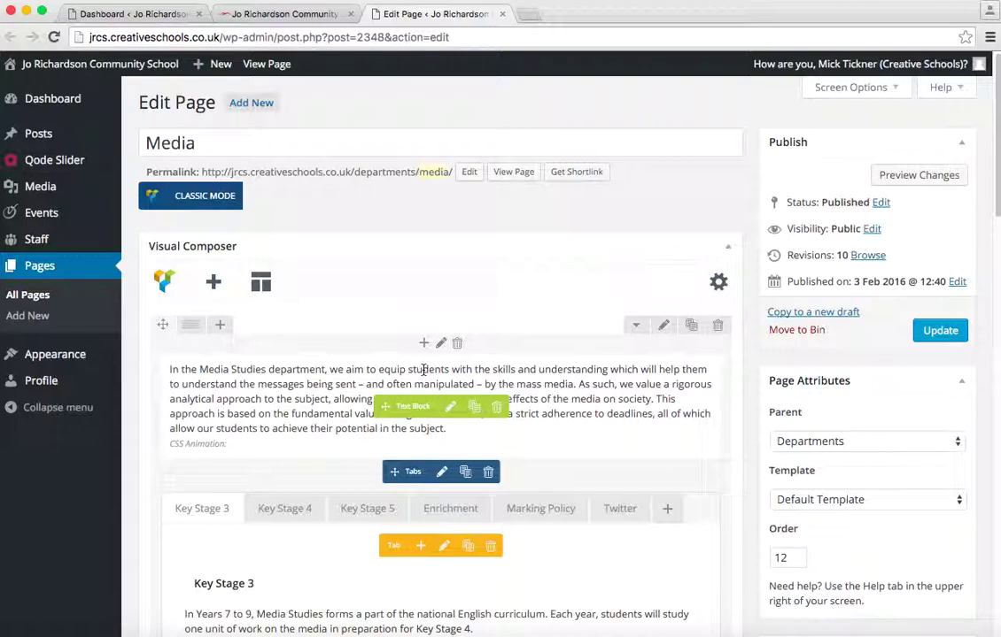
{"action": "left_click", "coordinate": [451, 412]}
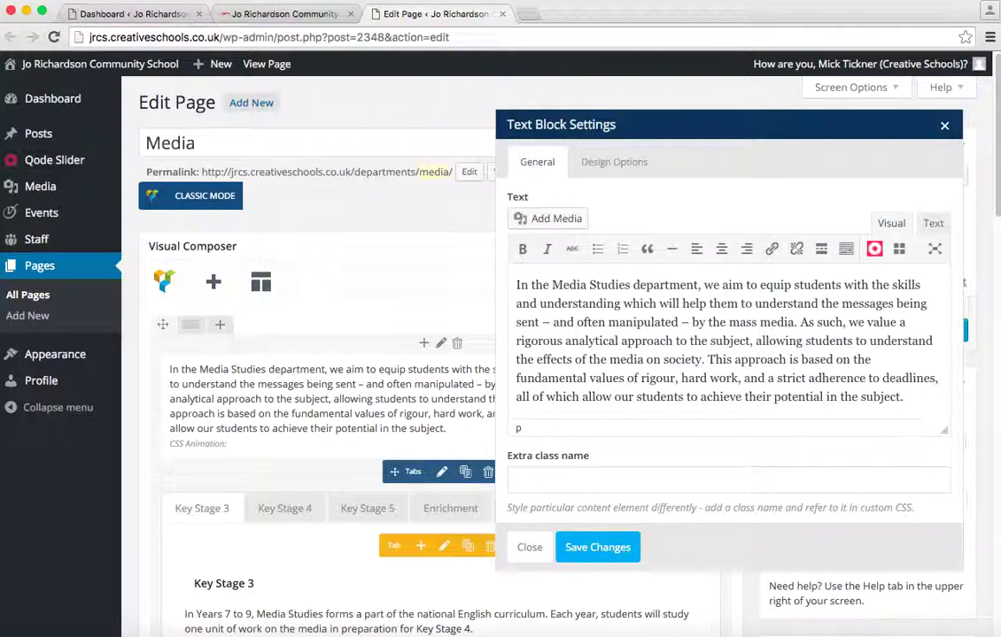
{"action": "key", "text": "Return"}
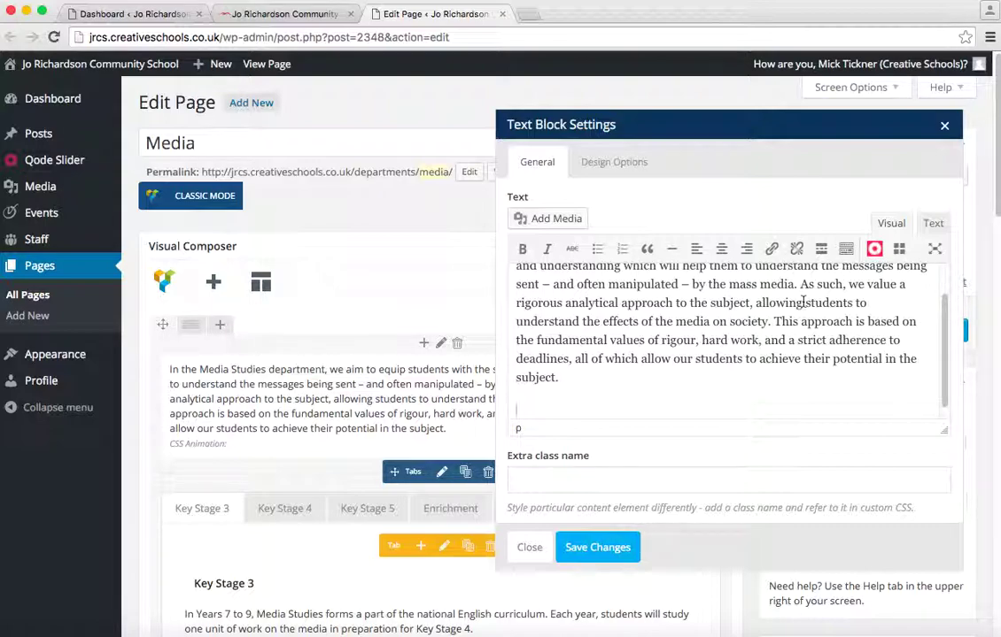
{"action": "key", "text": "BackSpace"}
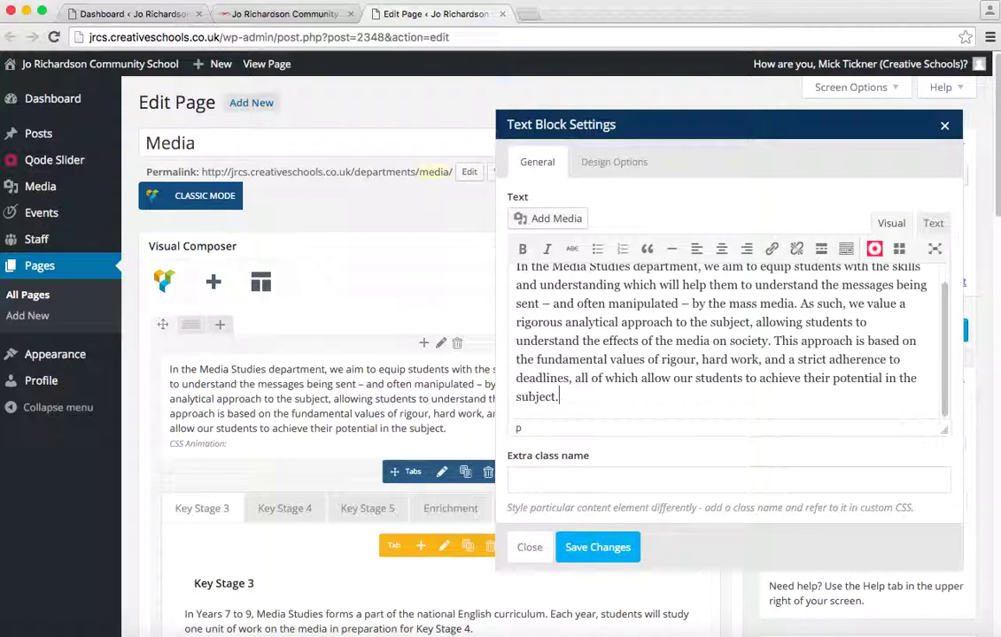
{"action": "key", "text": "Return"}
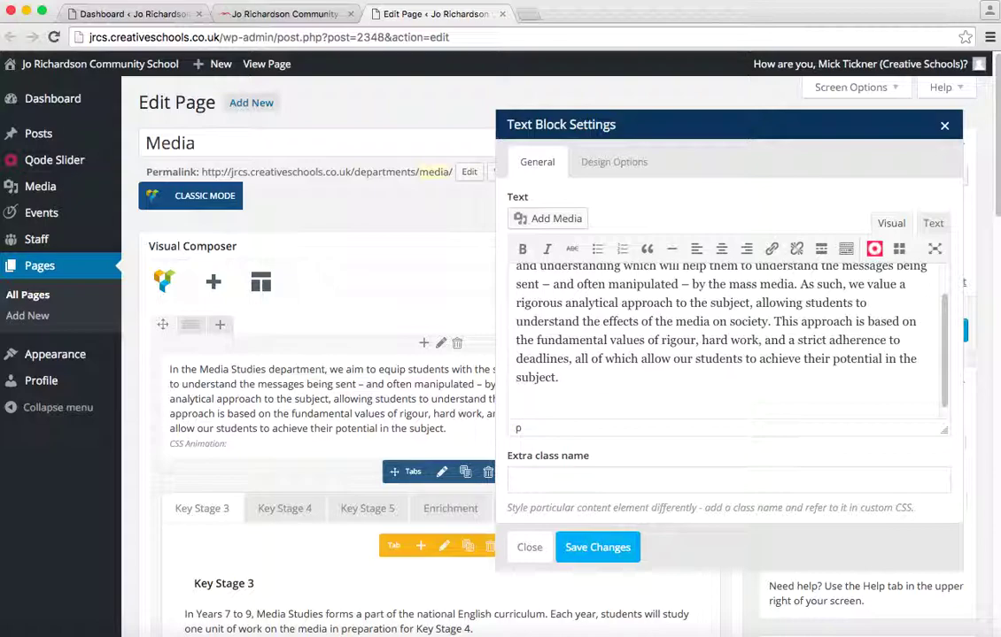
{"action": "key", "text": "BackSpace"}
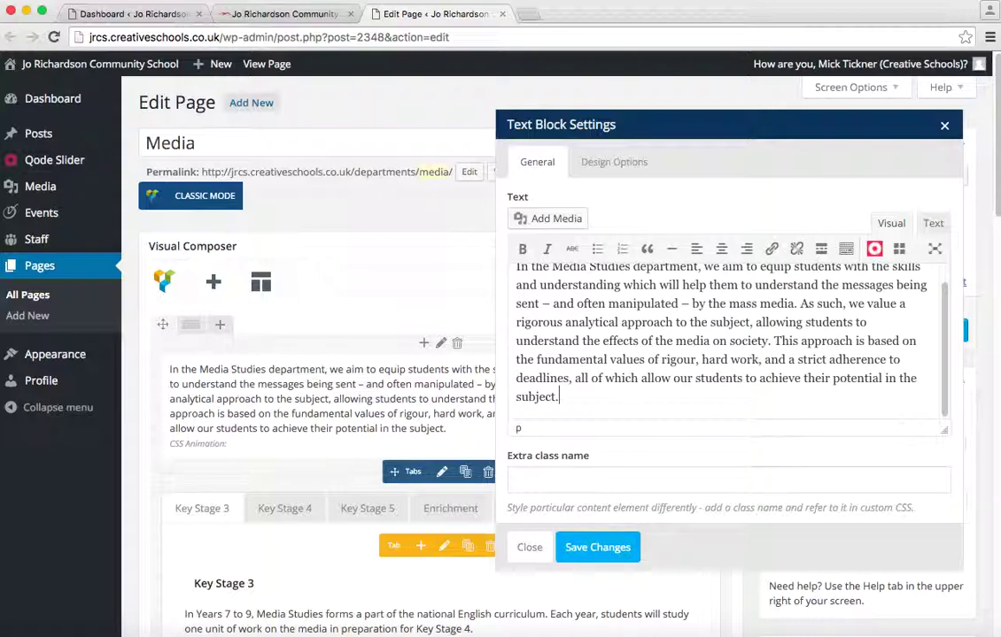
{"action": "key", "text": "Return"}
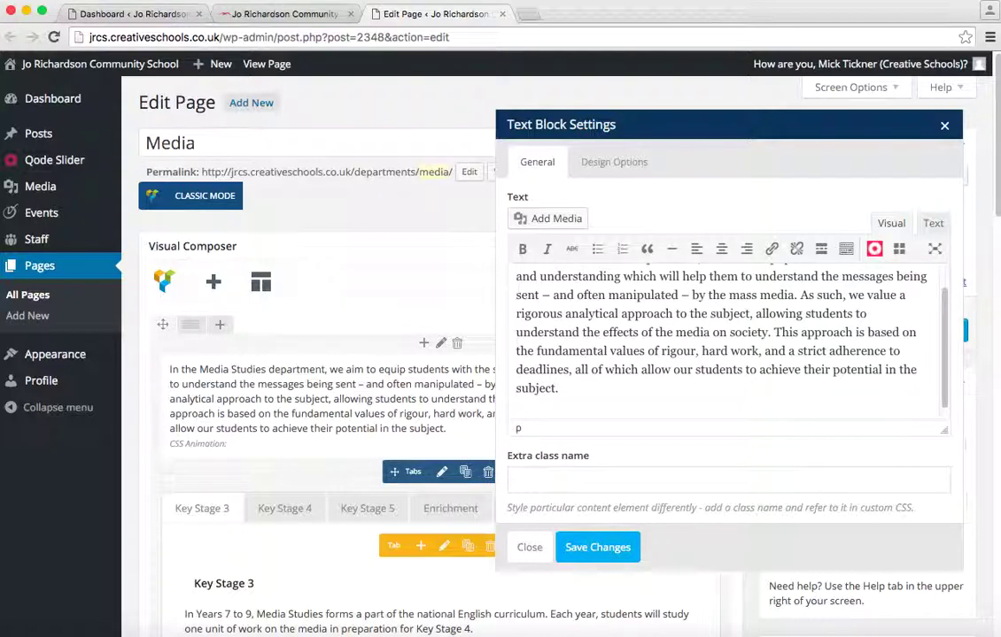
{"action": "type", "text": "htt"}
{"action": "key", "text": "BackSpace"}
{"action": "key", "text": "BackSpace"}
{"action": "key", "text": "BackSpace"}
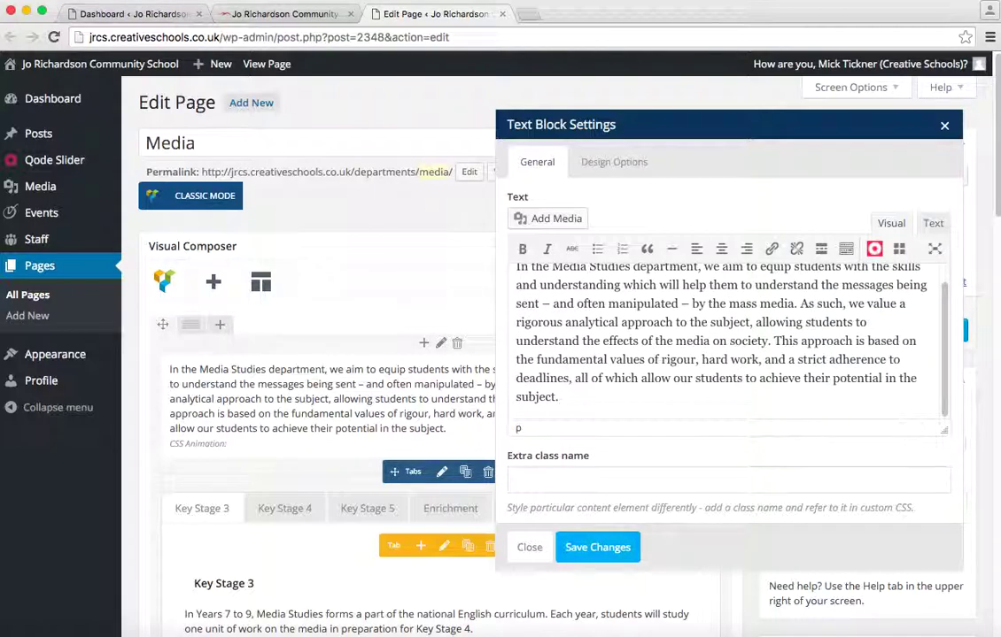
{"action": "key", "text": "Return"}
{"action": "type", "text": "dfd"}
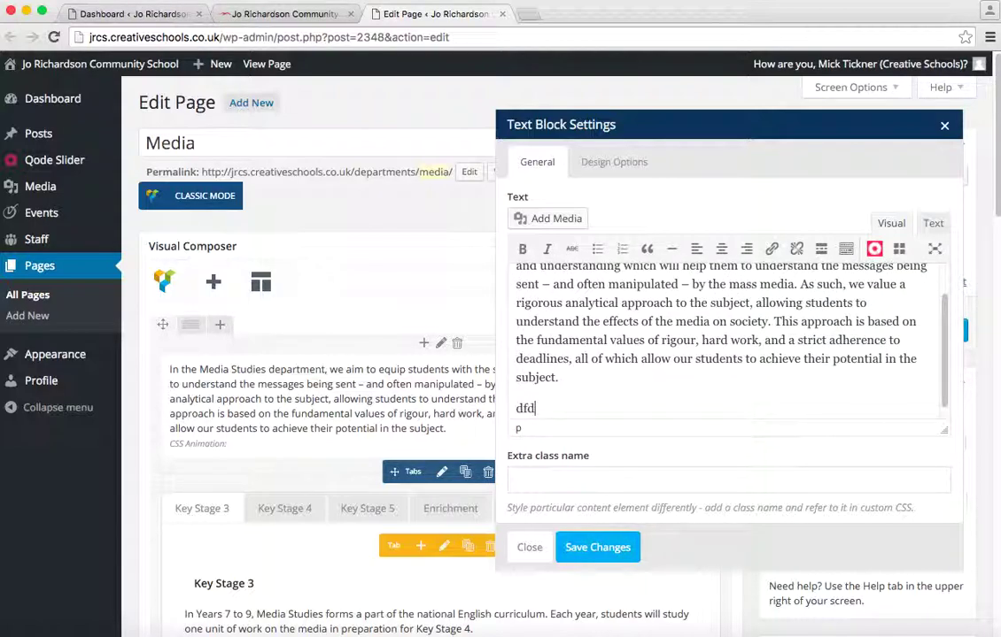
{"action": "key", "text": "BackSpace"}
{"action": "key", "text": "BackSpace"}
{"action": "key", "text": "BackSpace"}
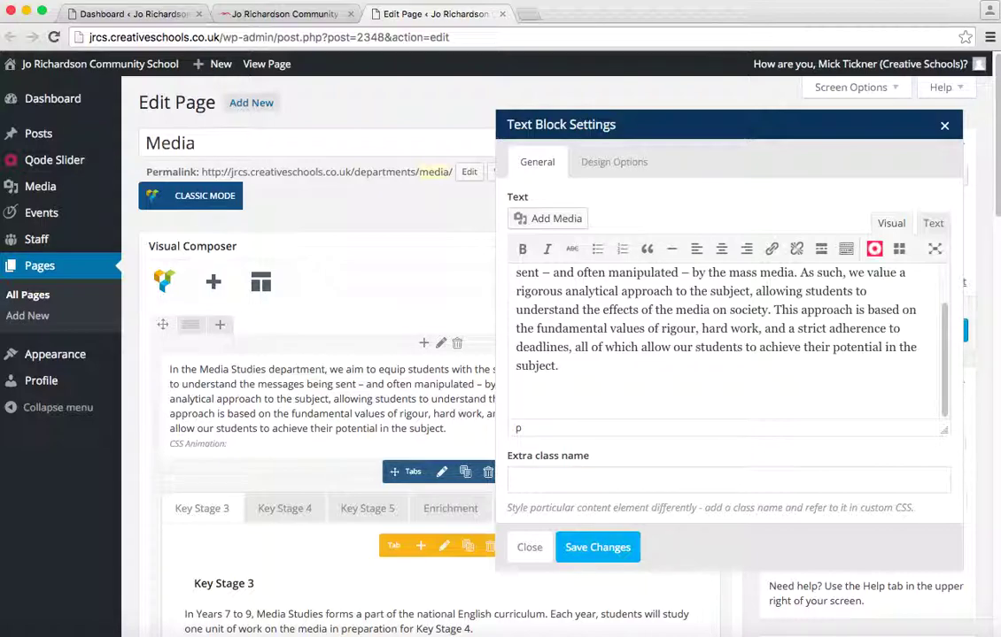
Look at the file upload option for the text block's media, and select DofE-Program-Ideas.pdf from the media library
{"action": "left_click", "coordinate": [550, 218]}
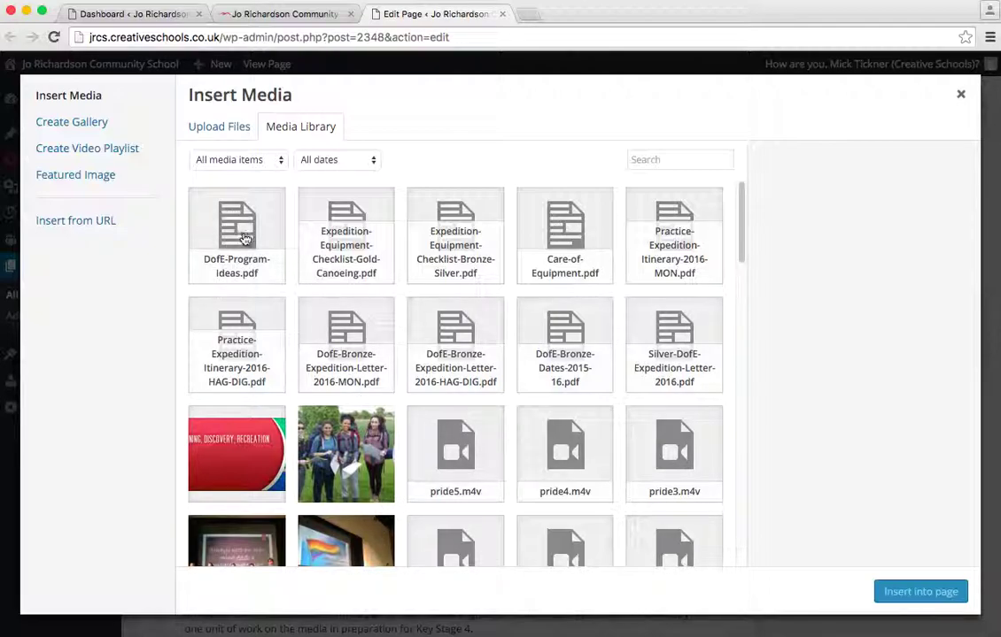
{"action": "left_click", "coordinate": [217, 137]}
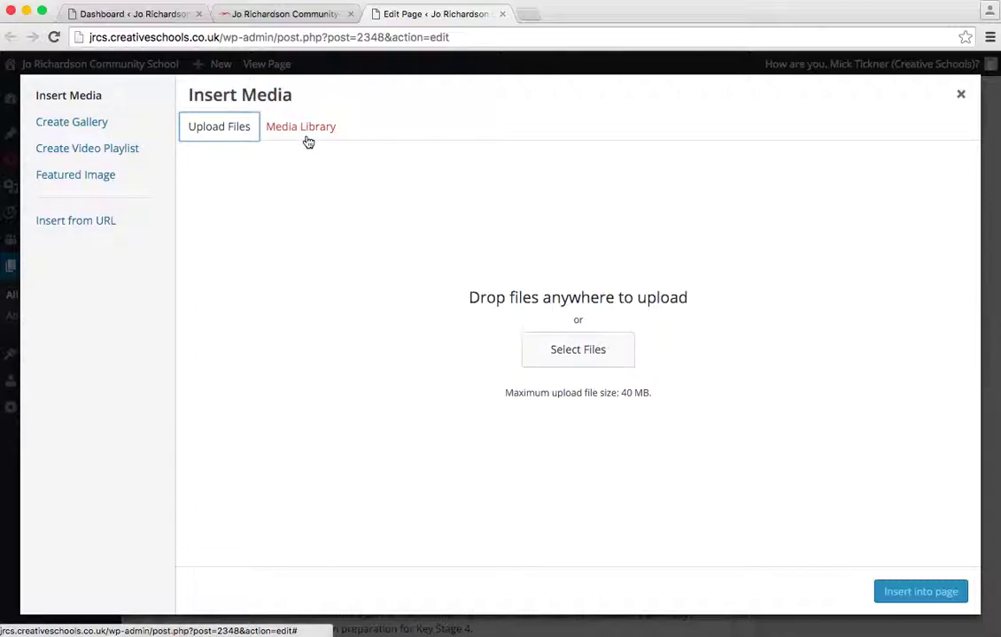
{"action": "left_click", "coordinate": [306, 139]}
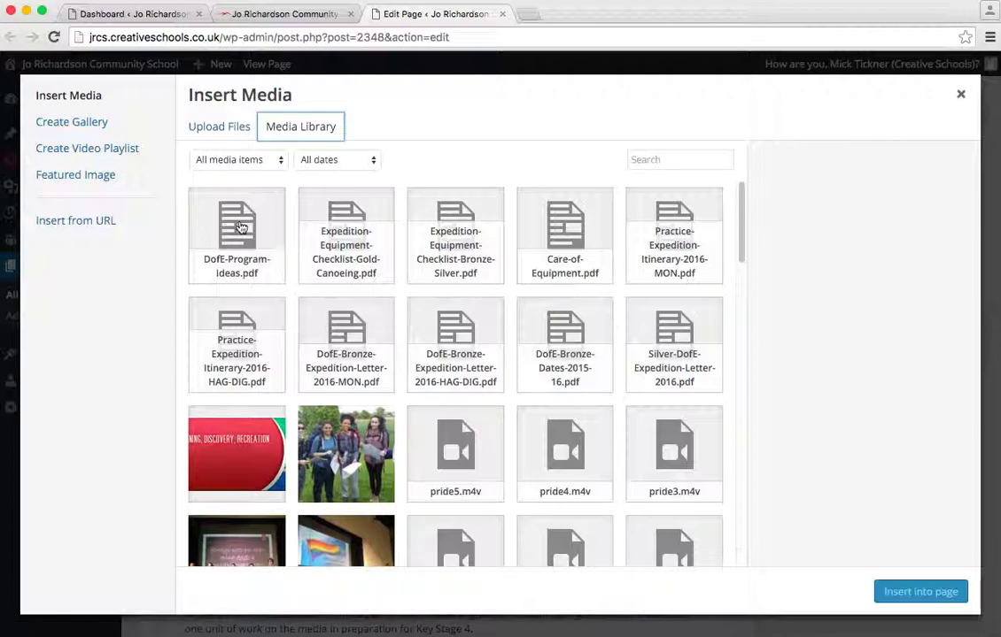
{"action": "left_click", "coordinate": [212, 208]}
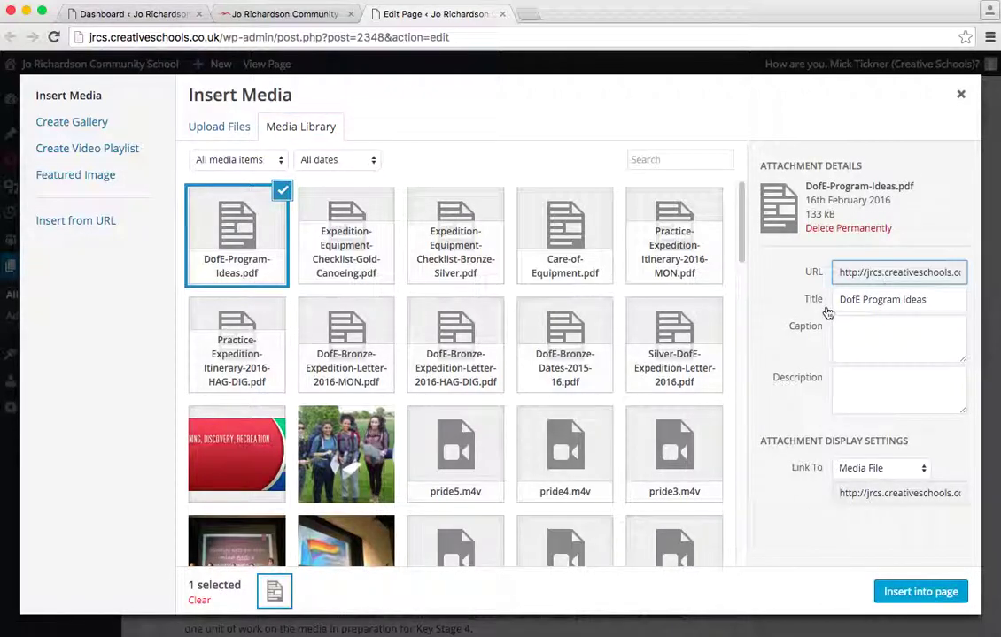
Shorten the selected PDF's title to "DofE Program" in its attachment details
{"action": "left_click_drag", "start_coordinate": [842, 302], "coordinate": [943, 301]}
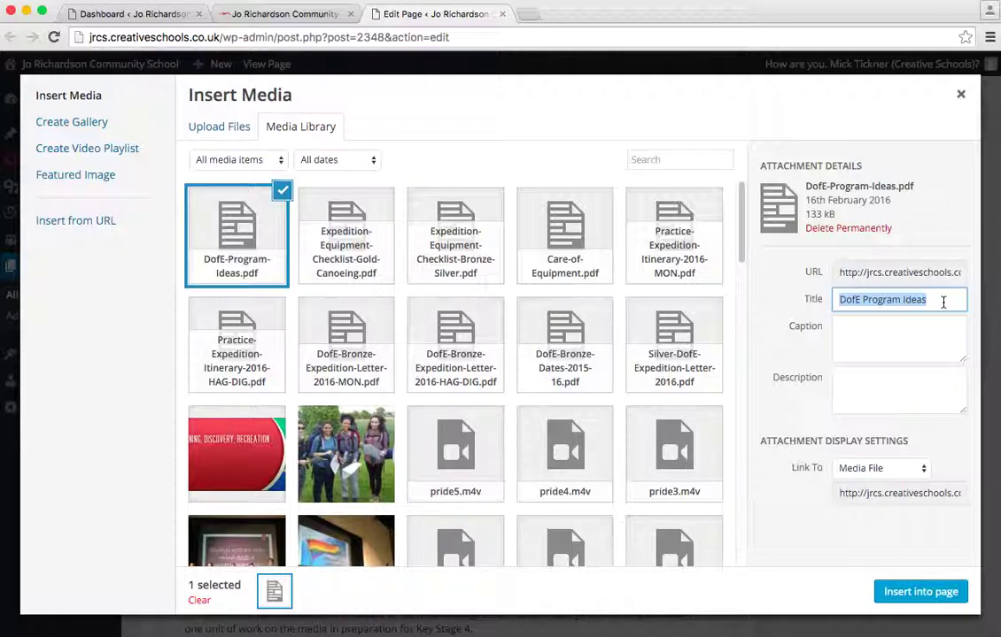
{"action": "left_click", "coordinate": [943, 301]}
{"action": "key", "text": "BackSpace"}
{"action": "key", "text": "BackSpace"}
{"action": "key", "text": "BackSpace"}
{"action": "key", "text": "BackSpace"}
{"action": "key", "text": "BackSpace"}
{"action": "key", "text": "BackSpace"}
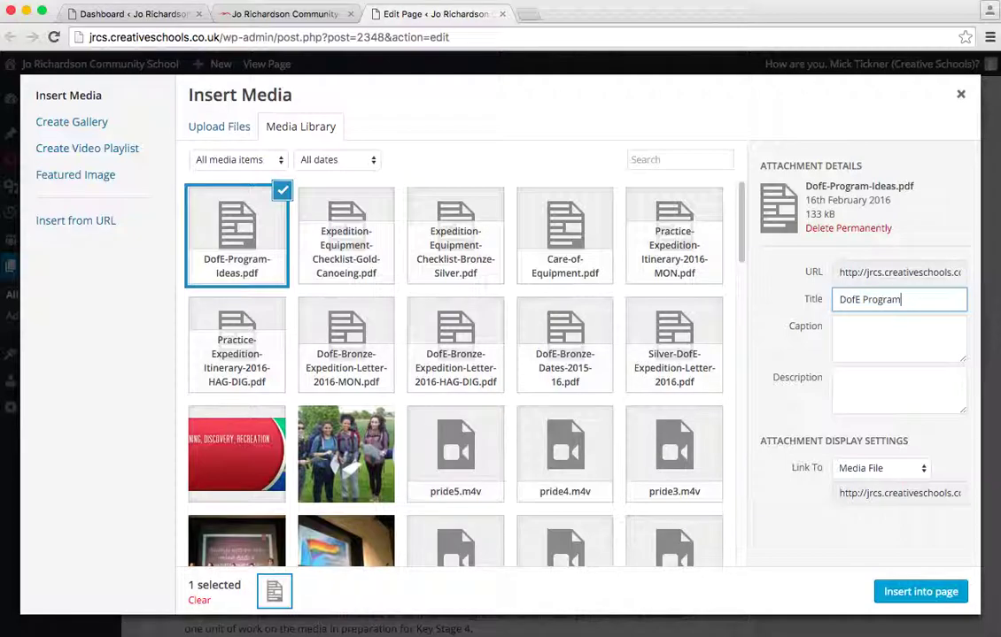
Insert the PDF as a link below the introductory paragraph and save the text block's changes
{"action": "left_click", "coordinate": [918, 590]}
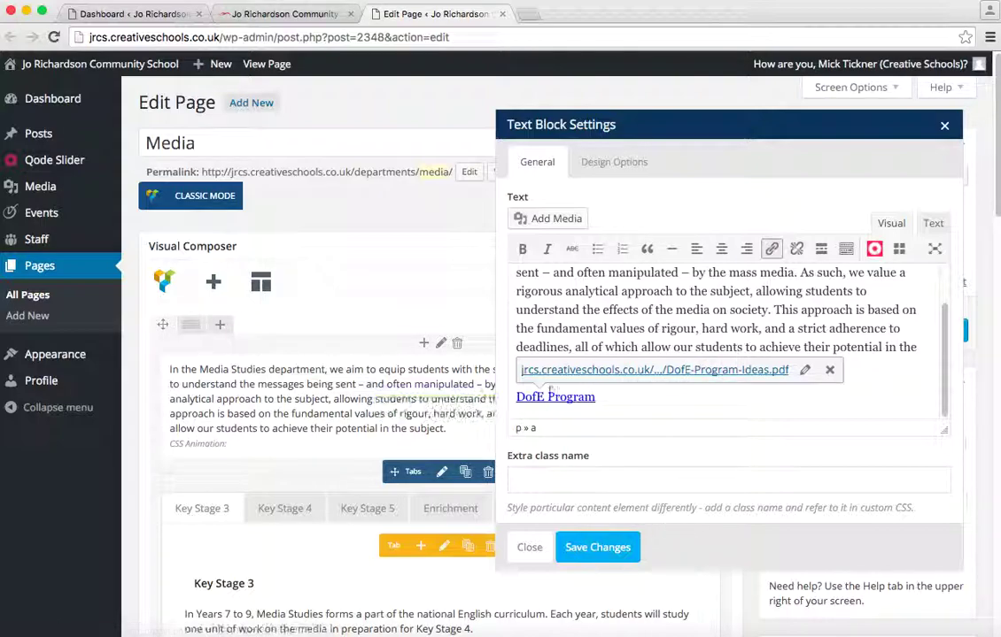
{"action": "left_click", "coordinate": [631, 554]}
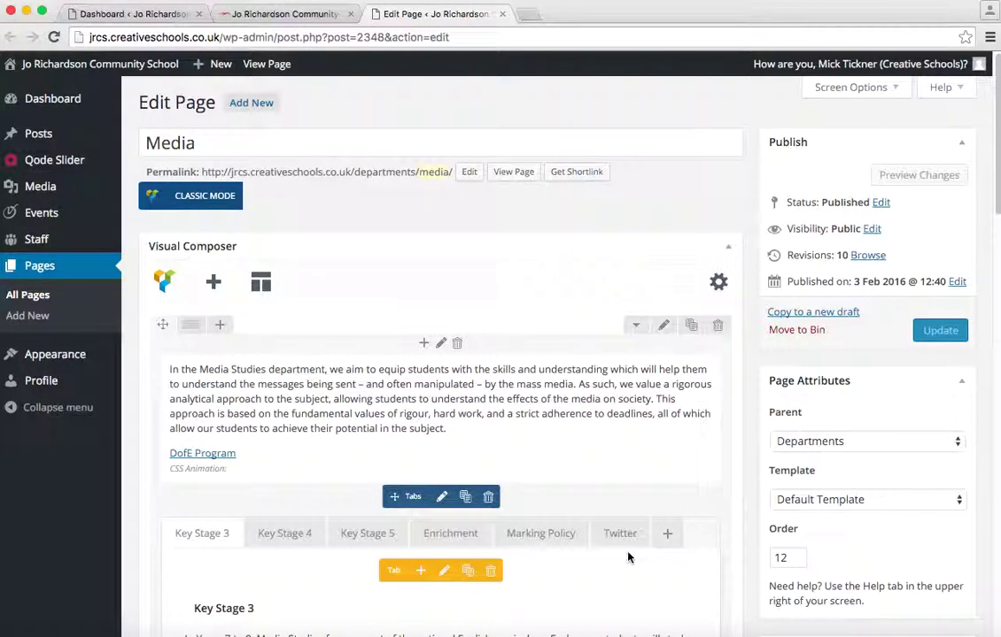